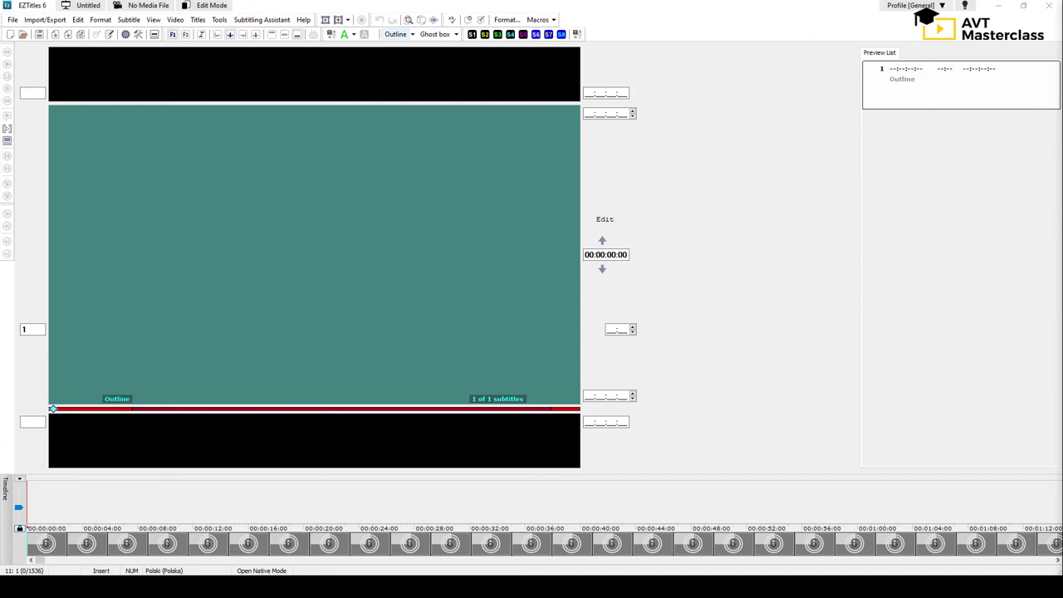
# - Load Meridian_25fps via Open Video File, bringing up its time-code setup with Reference TC 10:00:00:00
pyautogui.click(175, 19)
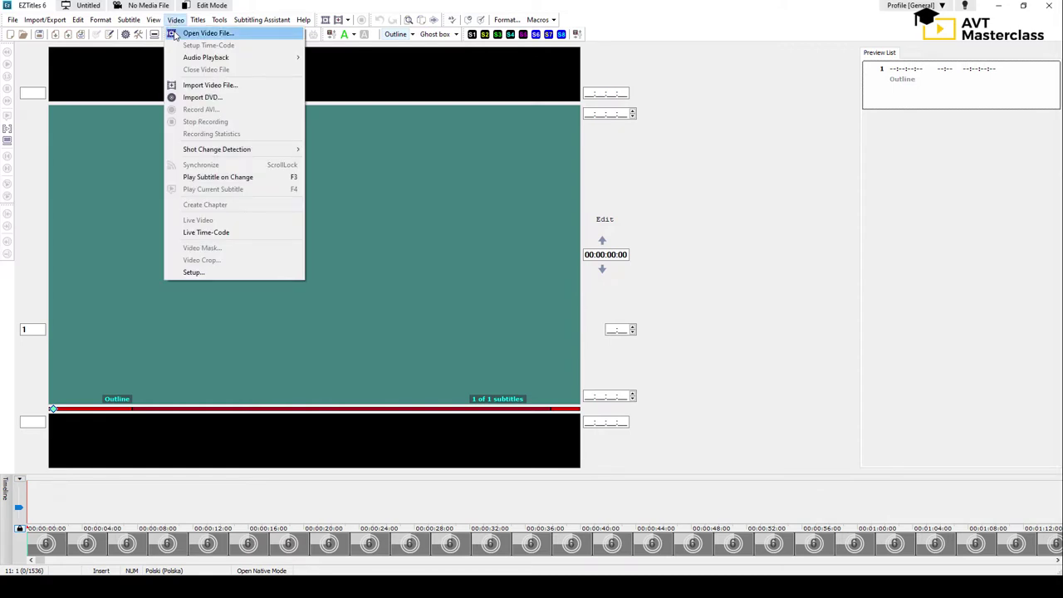
pyautogui.click(175, 34)
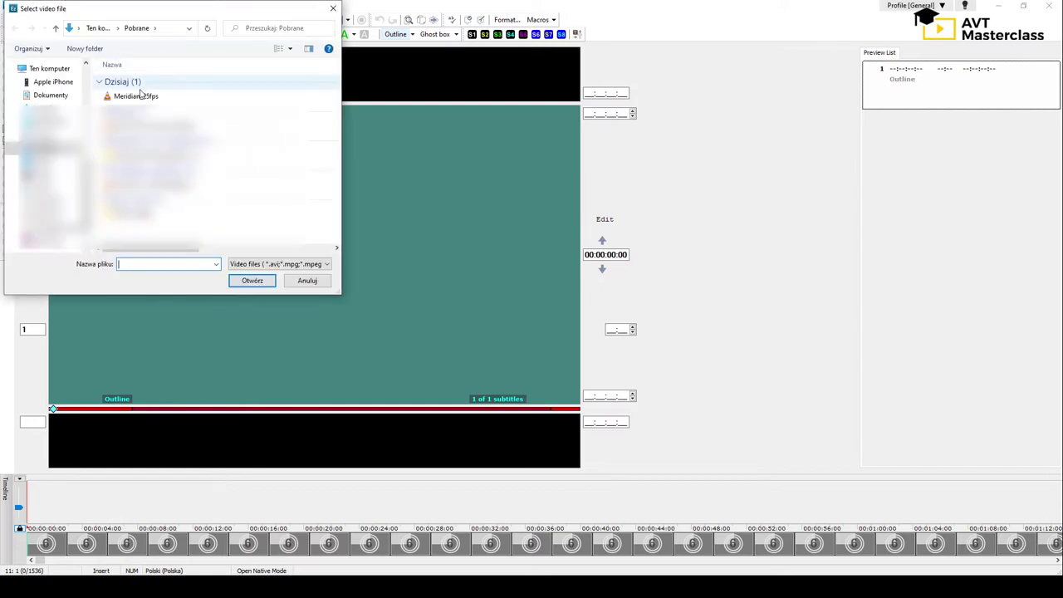
pyautogui.doubleClick(129, 96)
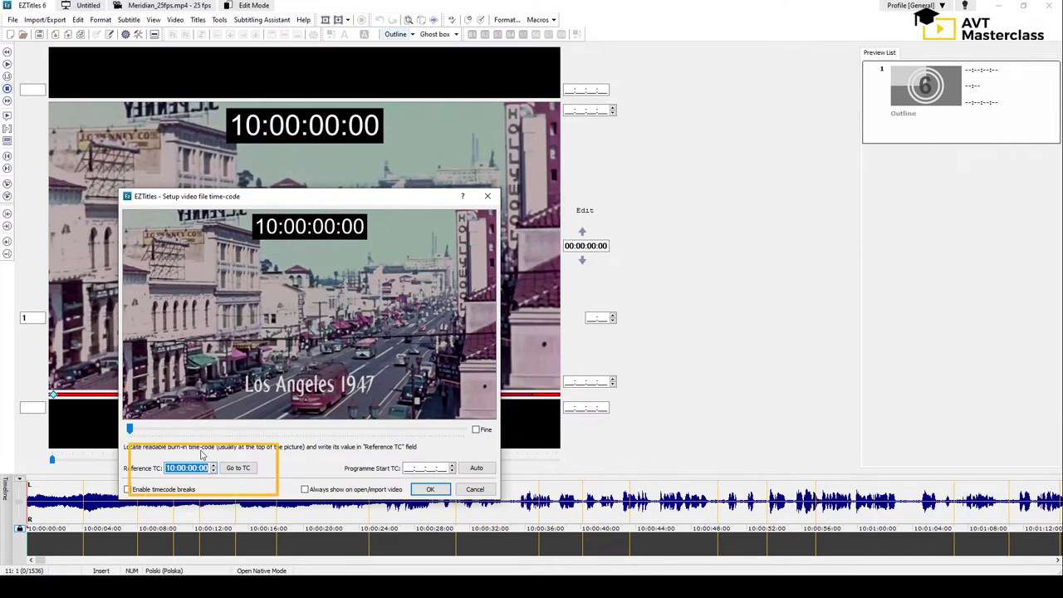
# - Accept the Setup video file time-code dialog with Reference TC 10:00:00:00
pyautogui.click(423, 490)
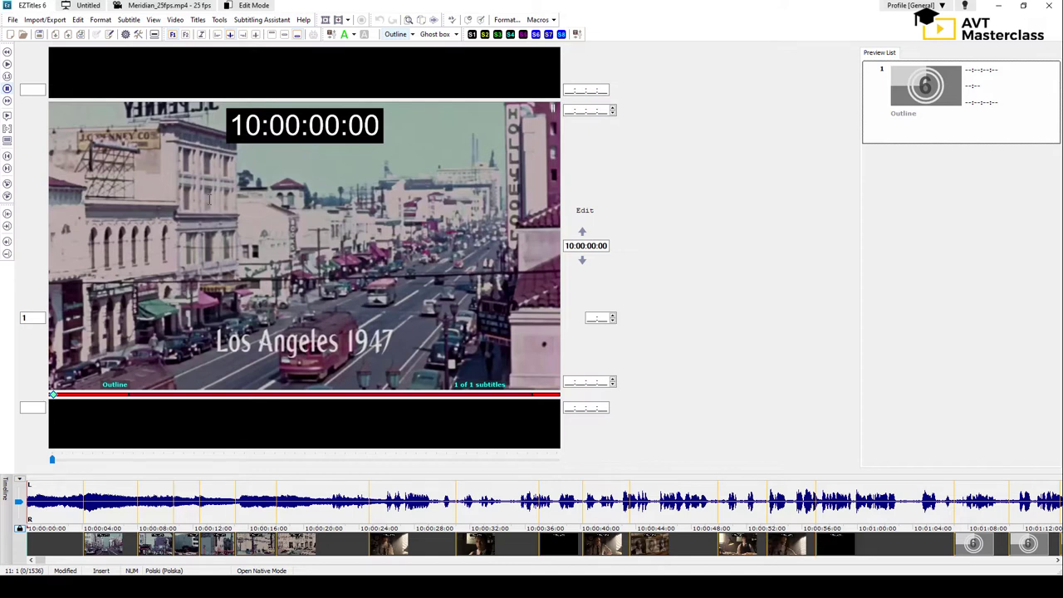
# - Pick Meridian_25fps with Import Video File to reach its AVI import settings
pyautogui.click(177, 20)
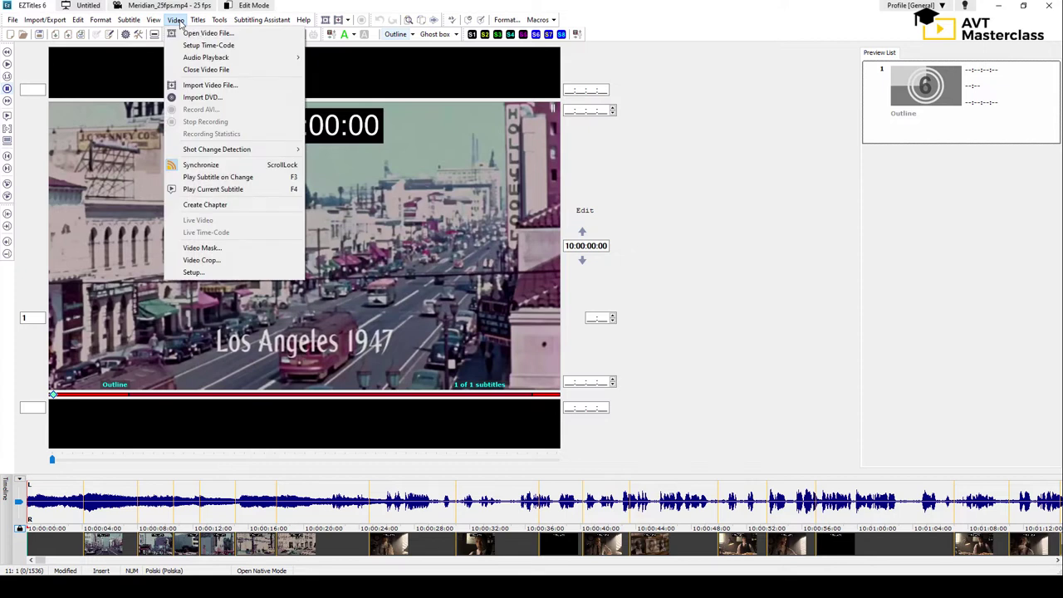
pyautogui.click(203, 86)
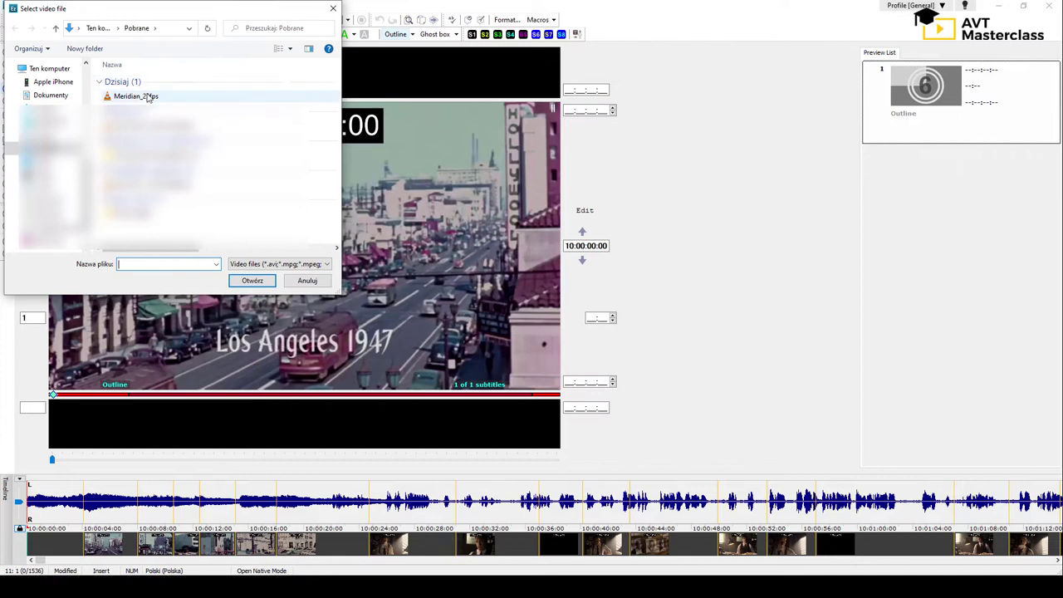
pyautogui.doubleClick(143, 97)
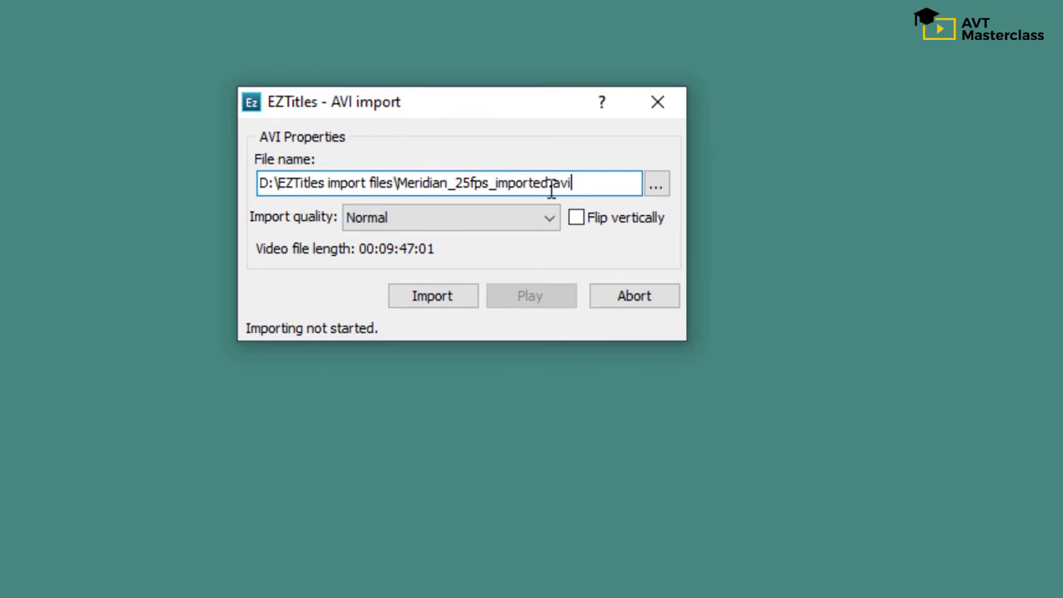
# - Rename the output to Meridian_25fps_imported3.avi and start the Normal-quality import
pyautogui.click(550, 184)
pyautogui.write('3')
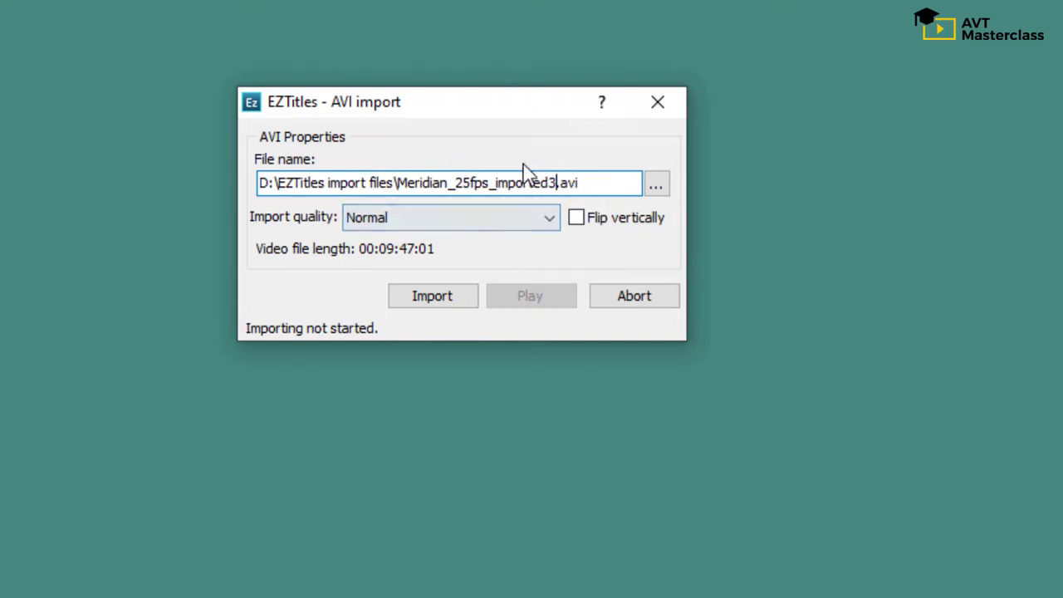
pyautogui.click(433, 298)
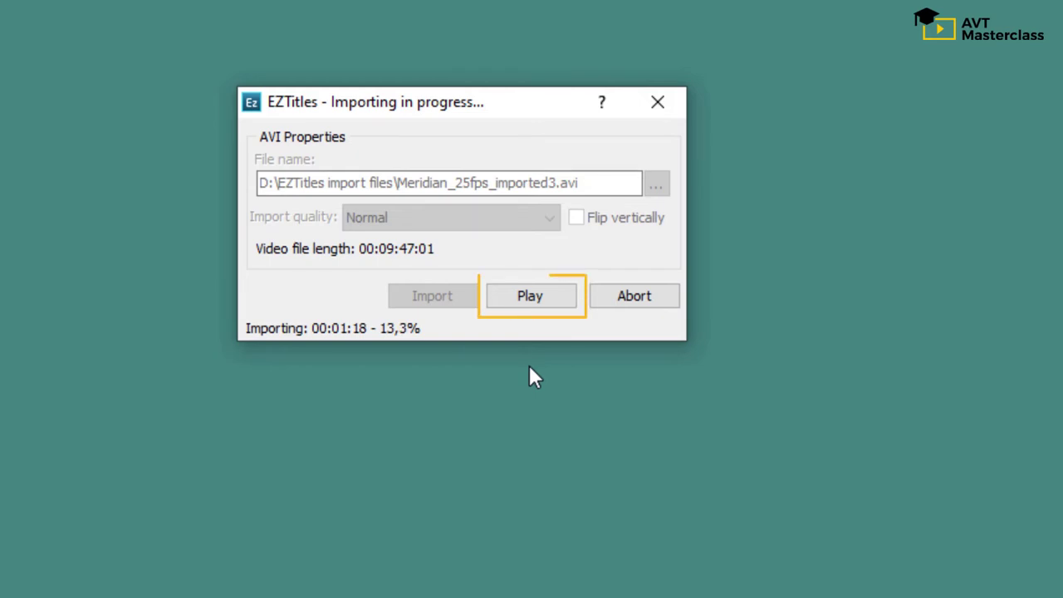
# - Play the still-importing video and confirm its Reference TC as 10:00:00:00
pyautogui.click(531, 301)
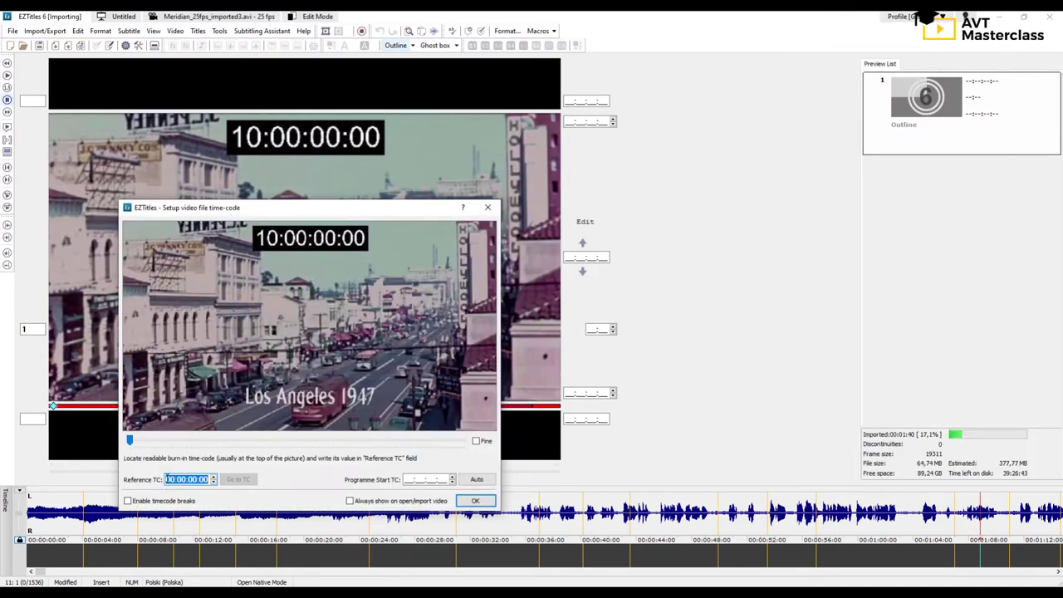
pyautogui.press('Home')
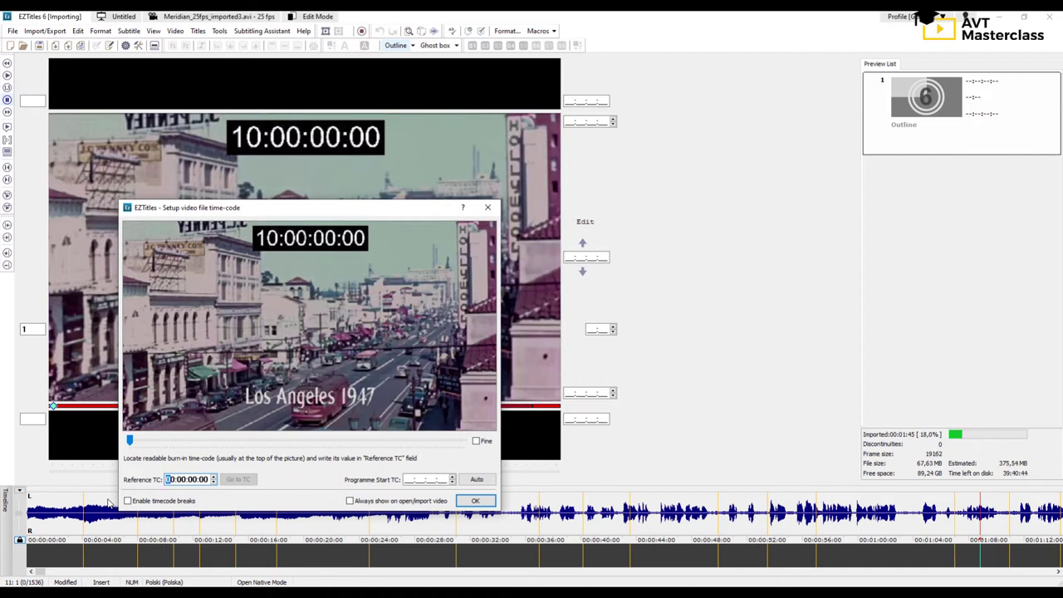
pyautogui.write('1')
pyautogui.click(475, 501)
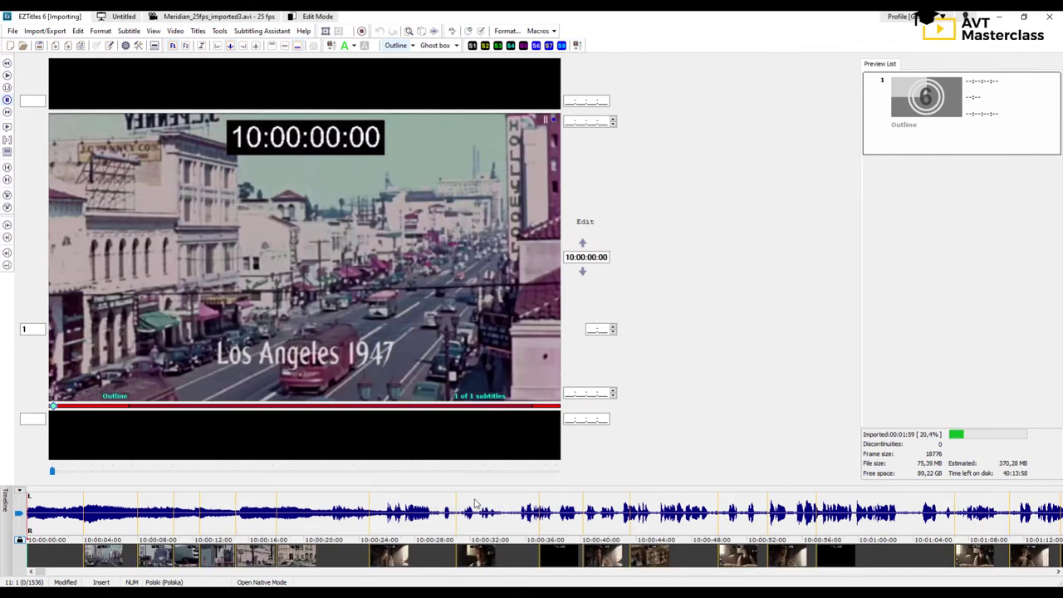
# - Jump to the Meridian shot near 10:00:21:14, play with Alt+Right, and stop at 10:00:29:15
pyautogui.click(325, 526)
pyautogui.hotkey('alt', 'Right')
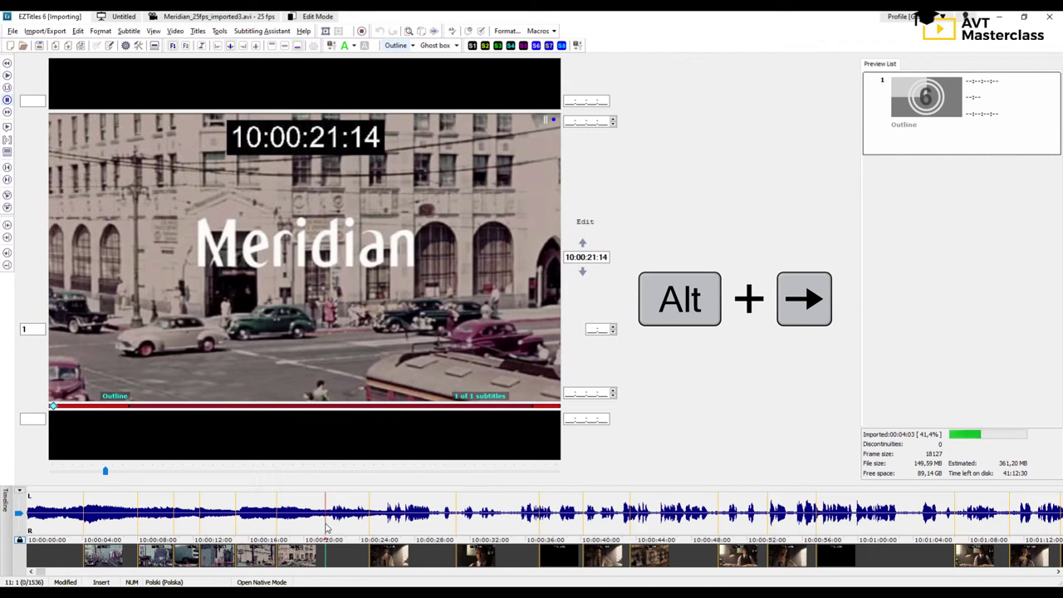
pyautogui.hotkey('alt', 'Right')
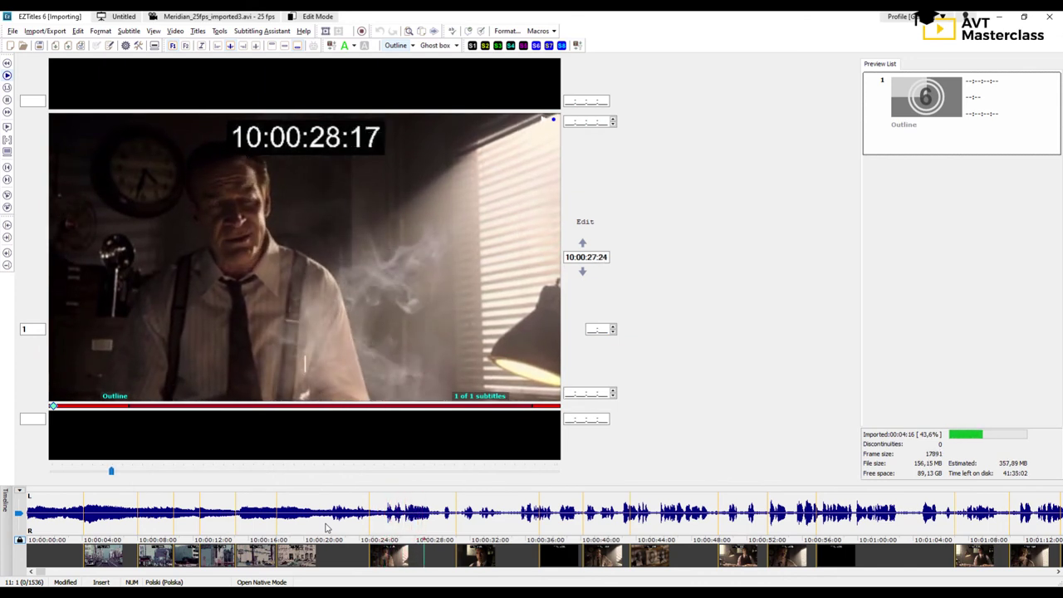
pyautogui.hotkey('alt', 'Down')
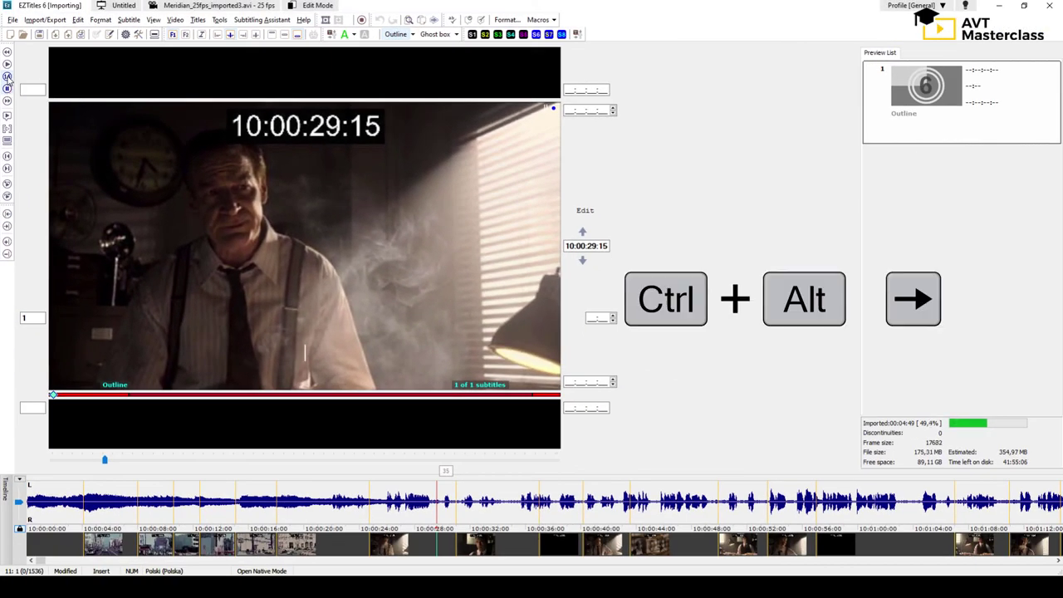
# - Play at 1.5x speed with Ctrl+Alt+Right, then stop at 10:00:38:16
pyautogui.hotkey('ctrl', 'alt', 'Right')
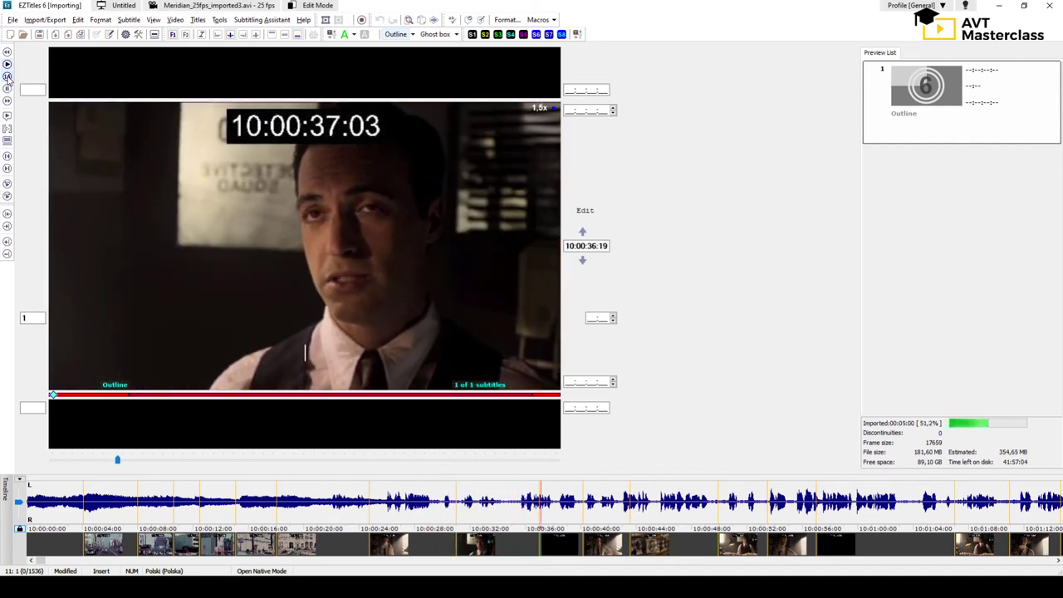
pyautogui.click(7, 77)
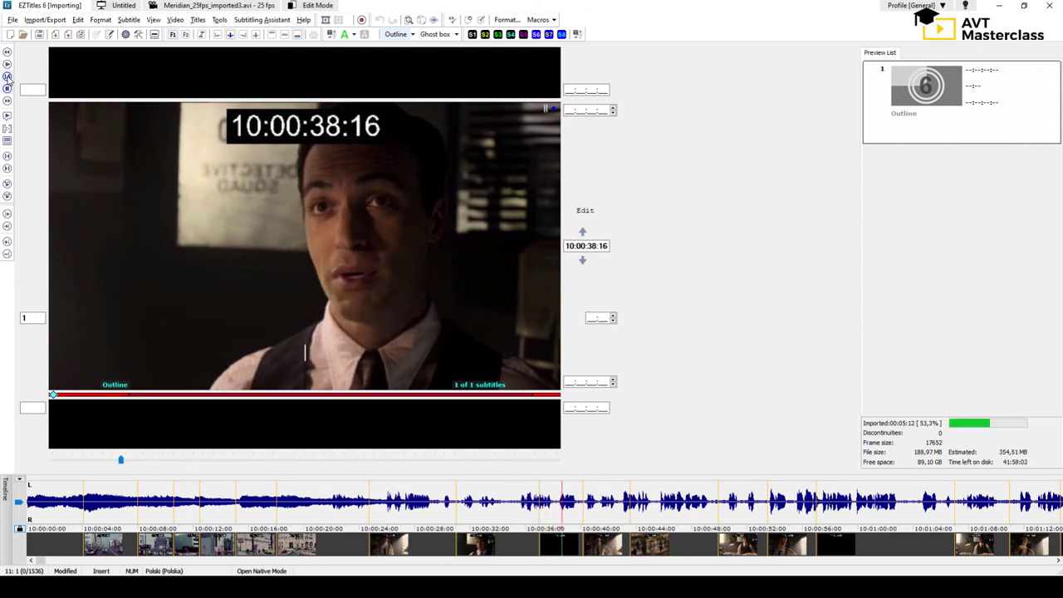
# - Step the video forward frame by frame with Alt+Up to 10:00:39:01
pyautogui.hotkey('alt', 'Up')
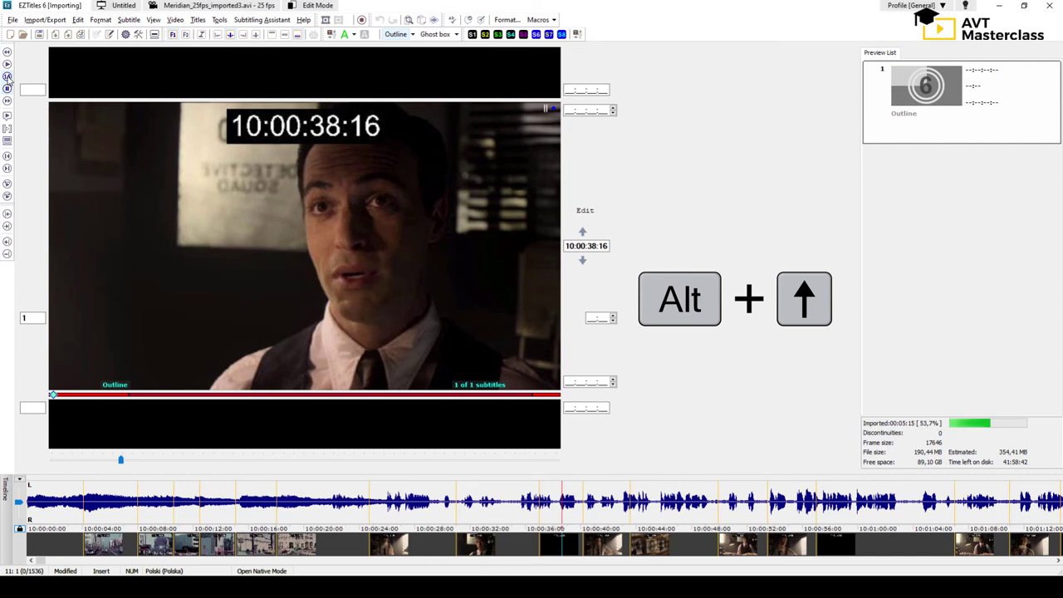
pyautogui.hotkey('alt', 'Up')
pyautogui.hotkey('alt', 'Up')
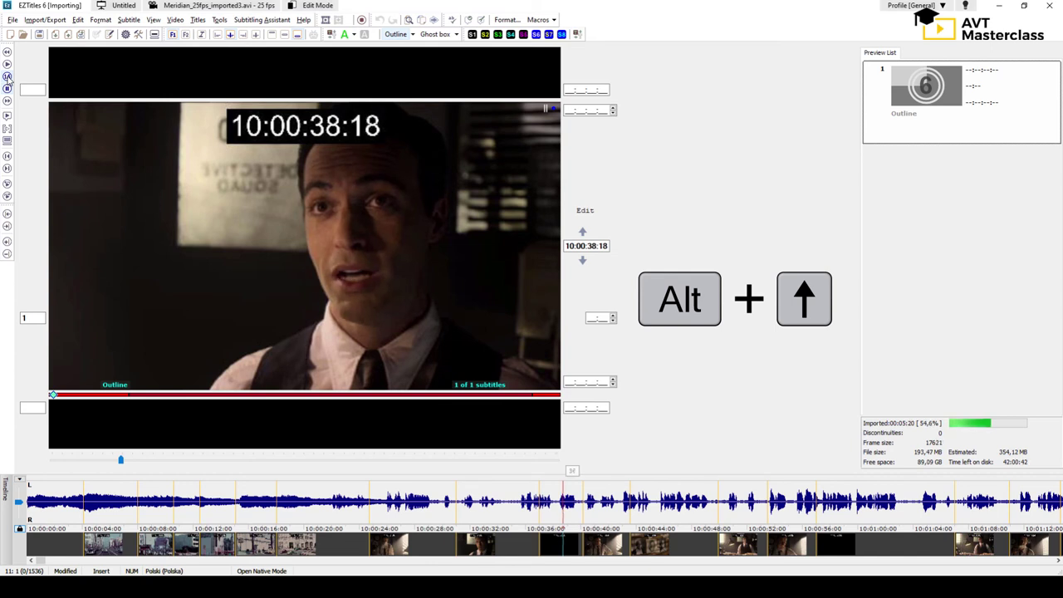
pyautogui.hotkey('alt', 'Up')
pyautogui.hotkey('alt', 'Up')
pyautogui.hotkey('alt', 'Up')
pyautogui.hotkey('alt', 'Up')
pyautogui.hotkey('alt', 'Up')
pyautogui.hotkey('alt', 'Up')
pyautogui.hotkey('alt', 'Up')
pyautogui.hotkey('alt', 'Up')
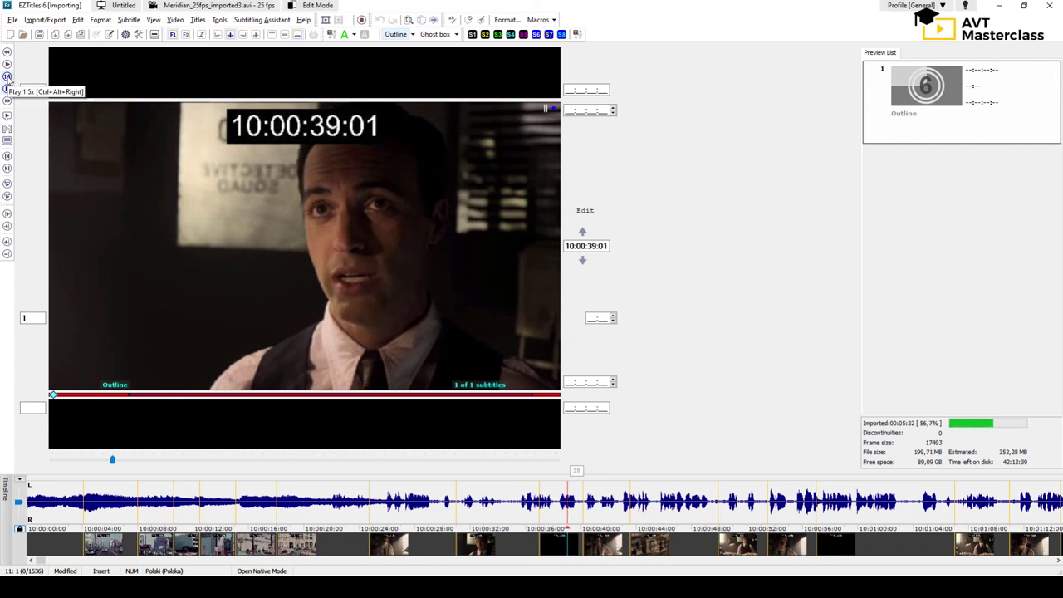
# - Step back frame by frame with Alt+Down to 10:00:38:21
pyautogui.hotkey('alt', 'Down')
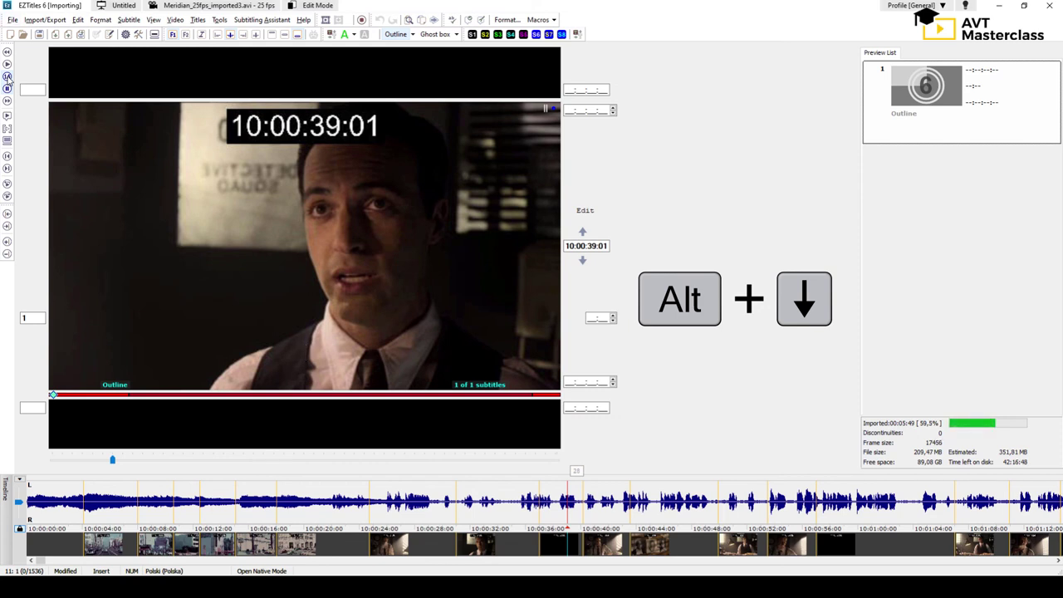
pyautogui.hotkey('alt', 'Down')
pyautogui.hotkey('alt', 'Down')
pyautogui.hotkey('alt', 'Down')
pyautogui.hotkey('alt', 'Down')
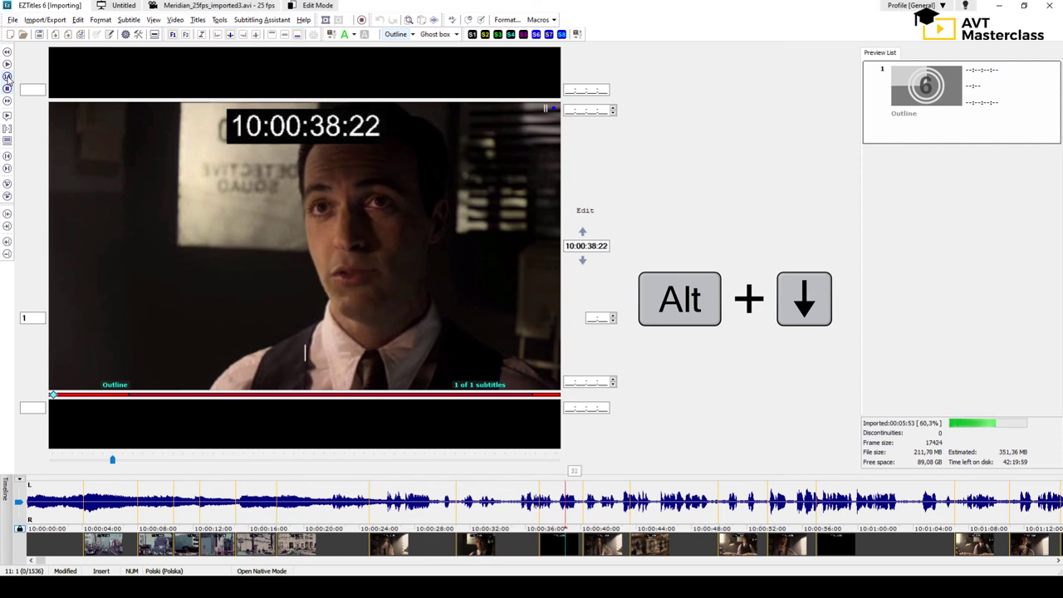
pyautogui.hotkey('alt', 'Down')
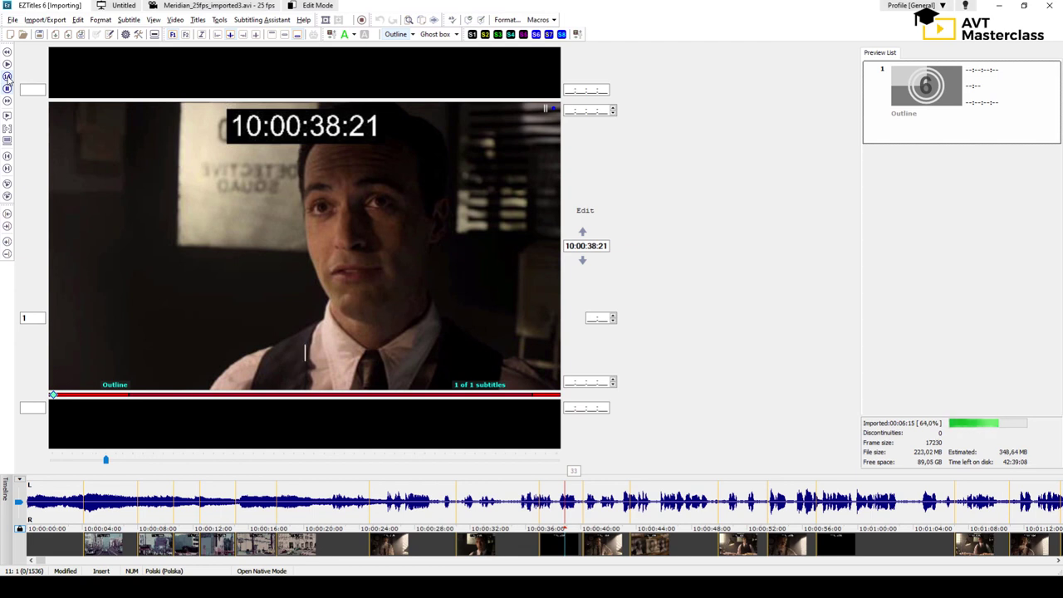